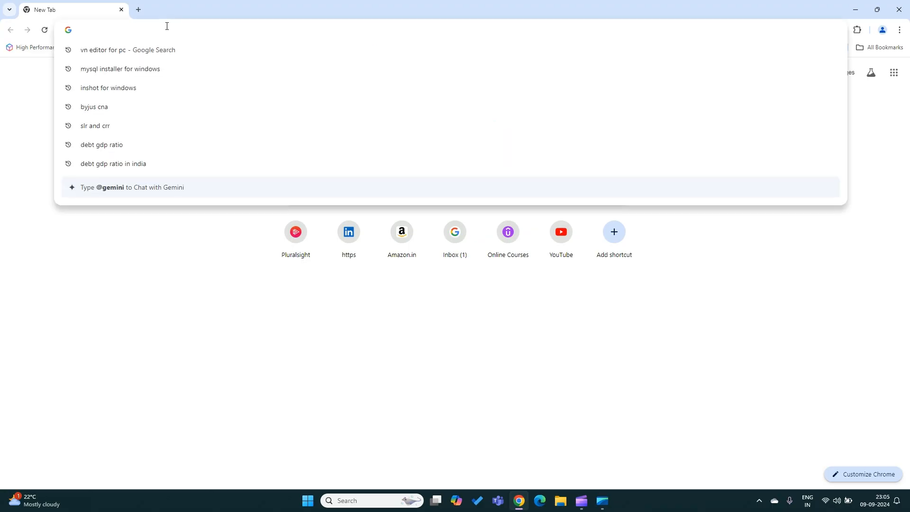
# Search the web for "mysql installer for windows" and open the official Download MySQL Installer page
pyautogui.write('mysql')
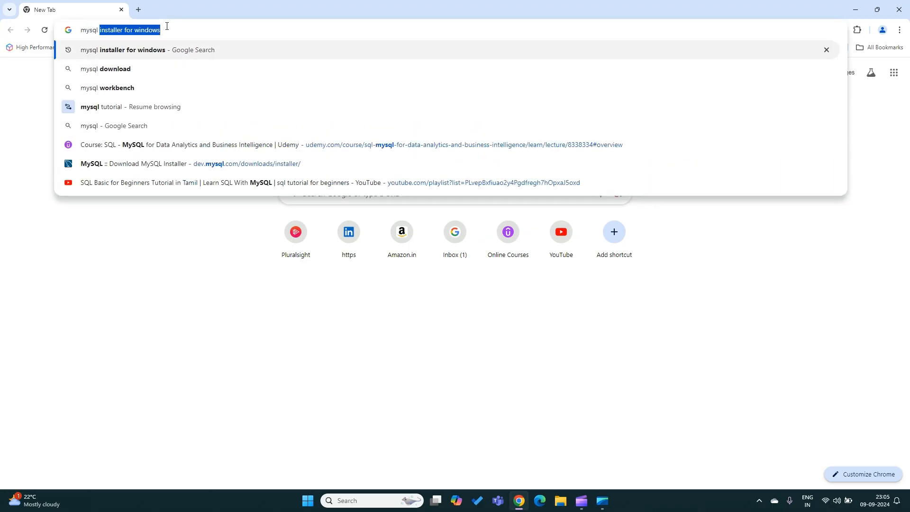
pyautogui.write(' installer for windows')
pyautogui.press('Right')
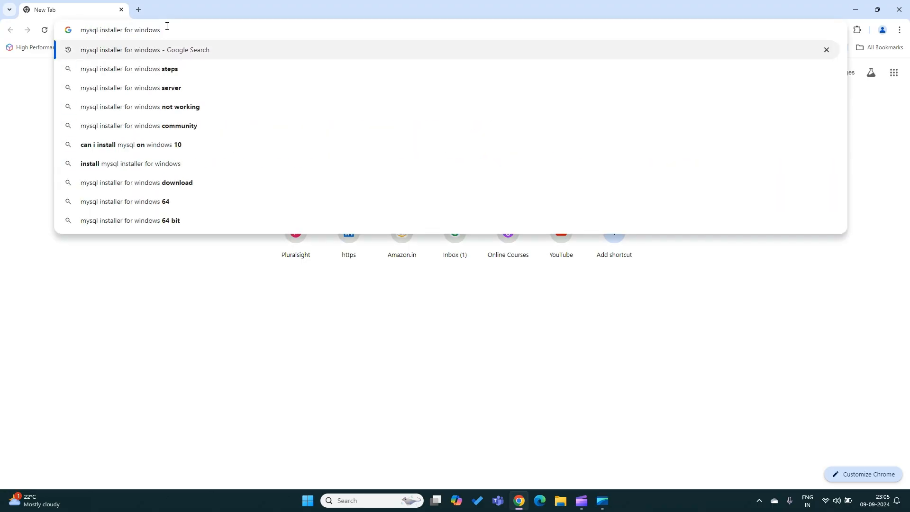
pyautogui.press('Return')
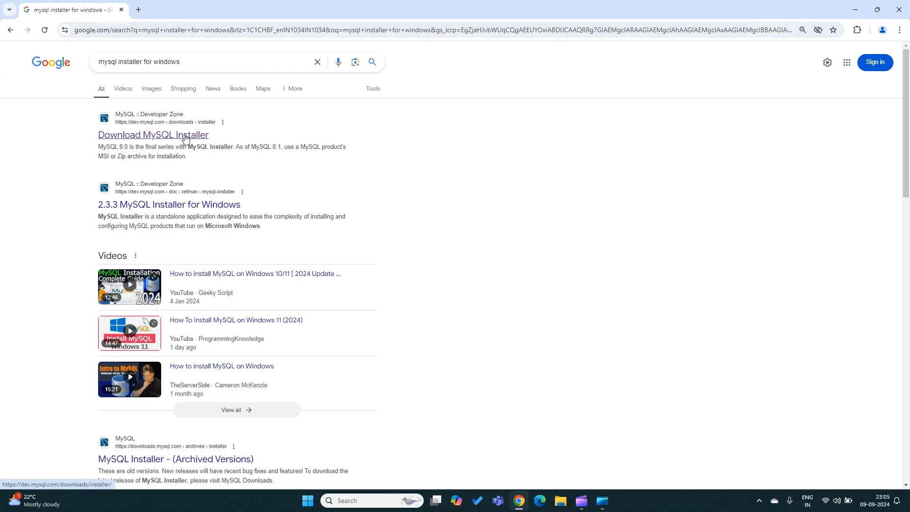
pyautogui.click(186, 138)
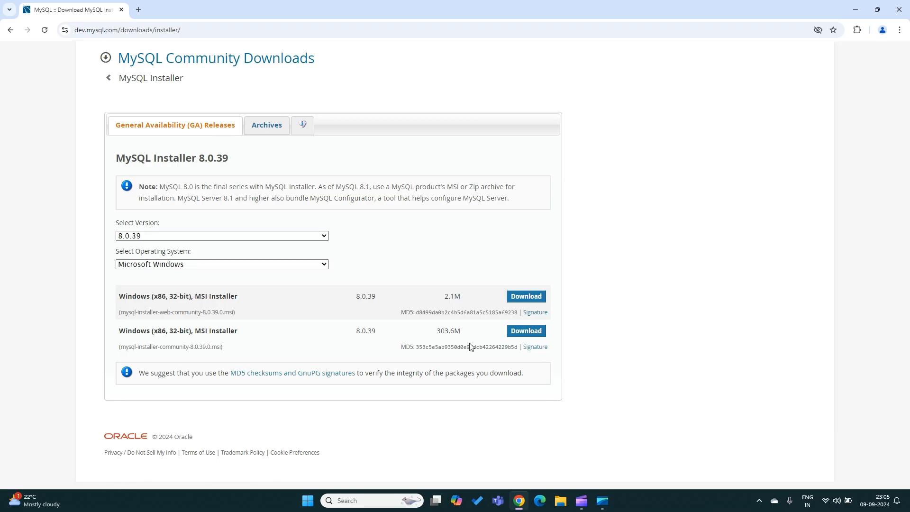
# Download the 2.1M web version of MySQL Installer 8.0.39 without logging in and launch the downloaded file
pyautogui.click(526, 297)
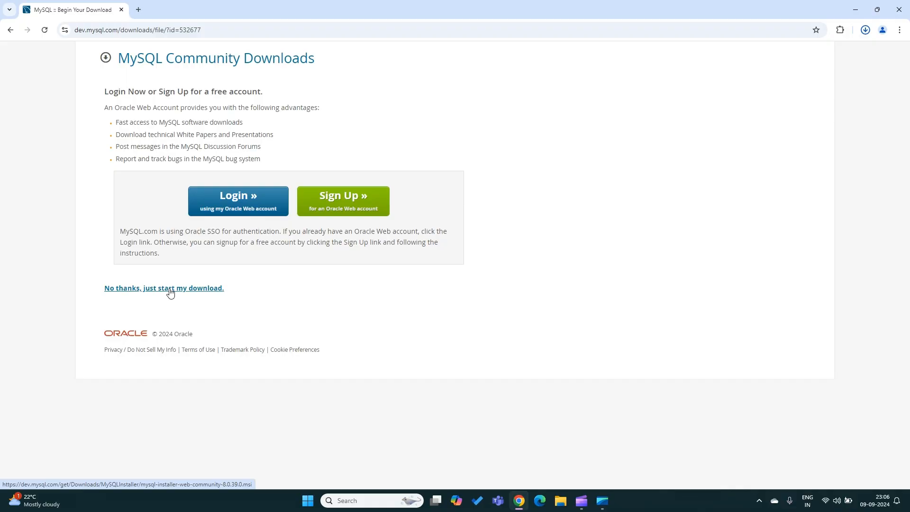
pyautogui.click(171, 289)
pyautogui.click(775, 60)
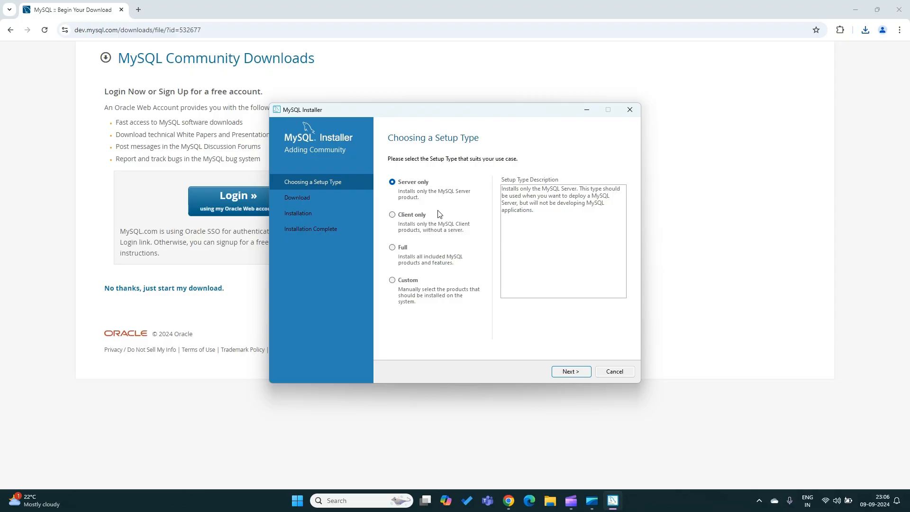
# Choose the Custom setup type and add MySQL Server 8.0.39 - X64 to the products to be installed
pyautogui.click(394, 281)
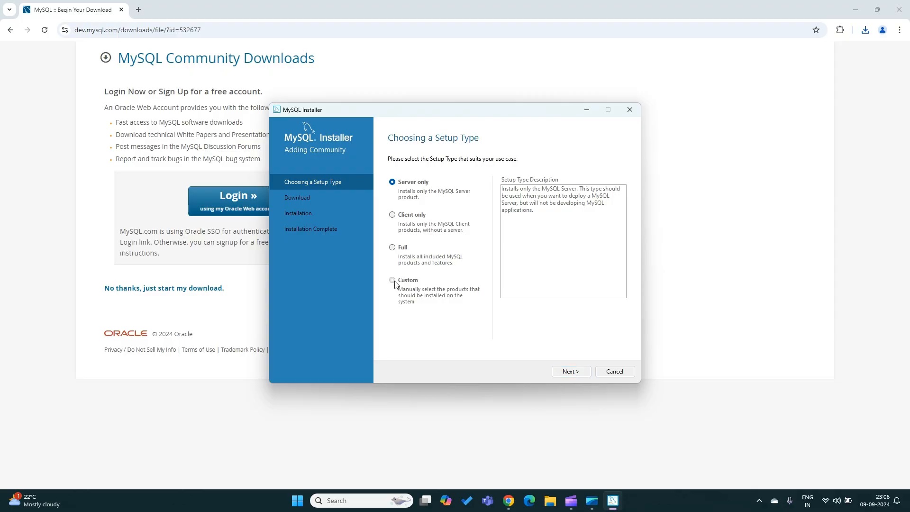
pyautogui.click(569, 372)
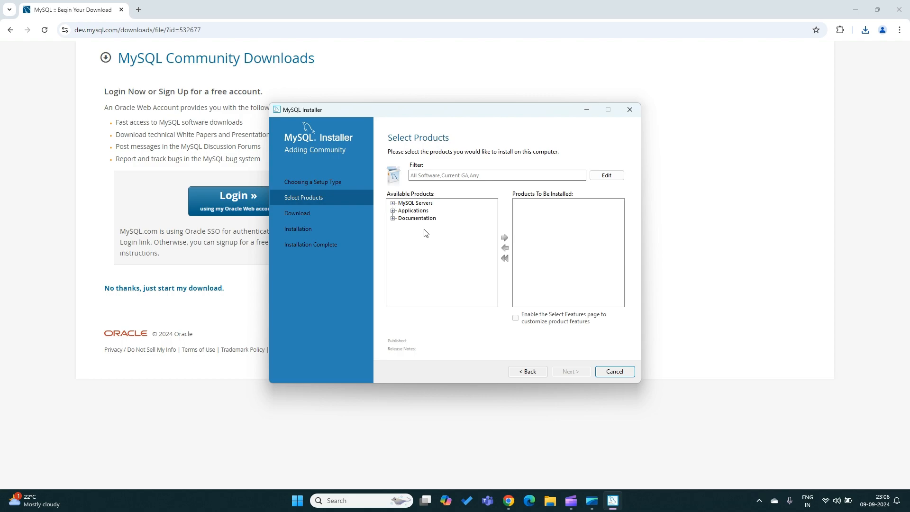
pyautogui.click(393, 203)
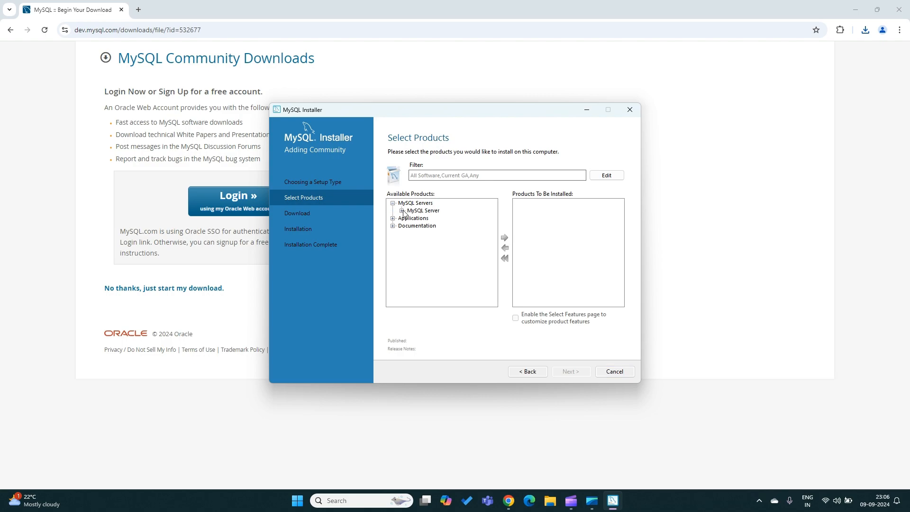
pyautogui.click(402, 211)
pyautogui.click(412, 218)
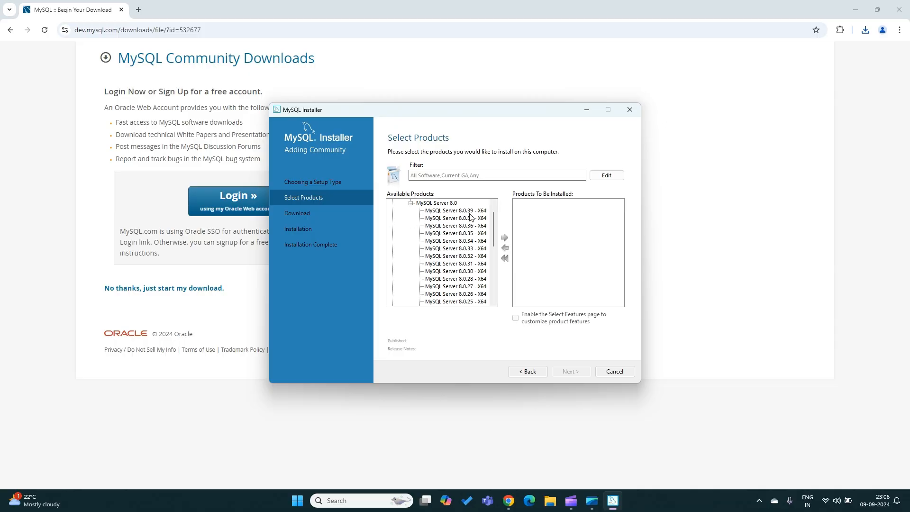
pyautogui.click(472, 211)
pyautogui.click(505, 237)
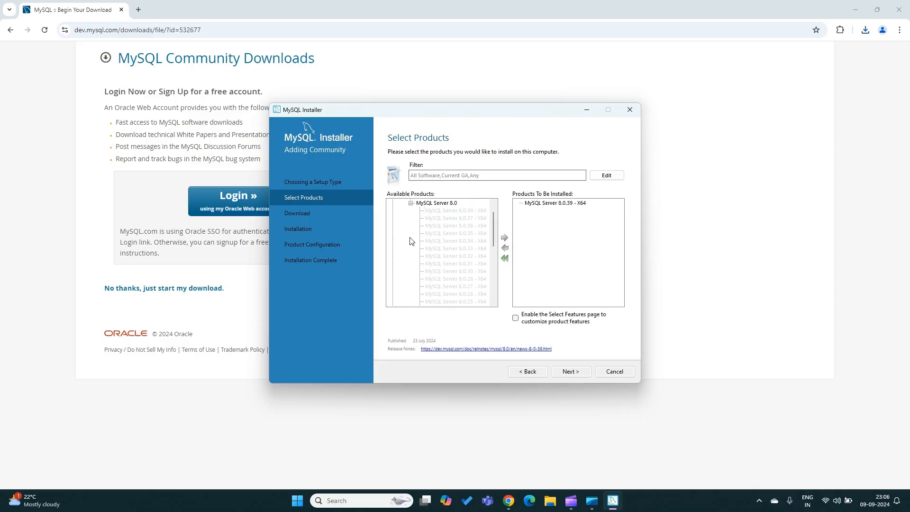
# Add MySQL Workbench 8.0.38 - X64 from the applications to the products to be installed
pyautogui.scroll(2, 413, 240)
pyautogui.click(393, 203)
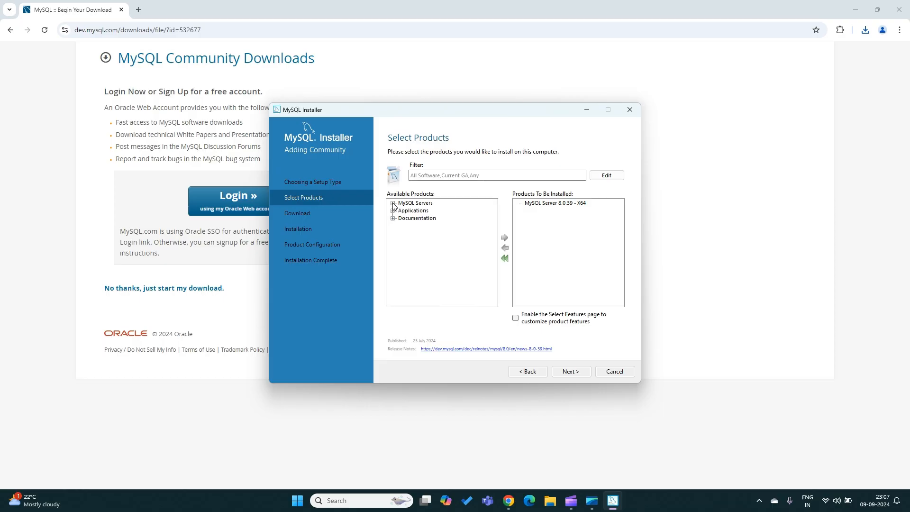
pyautogui.click(393, 210)
pyautogui.click(402, 218)
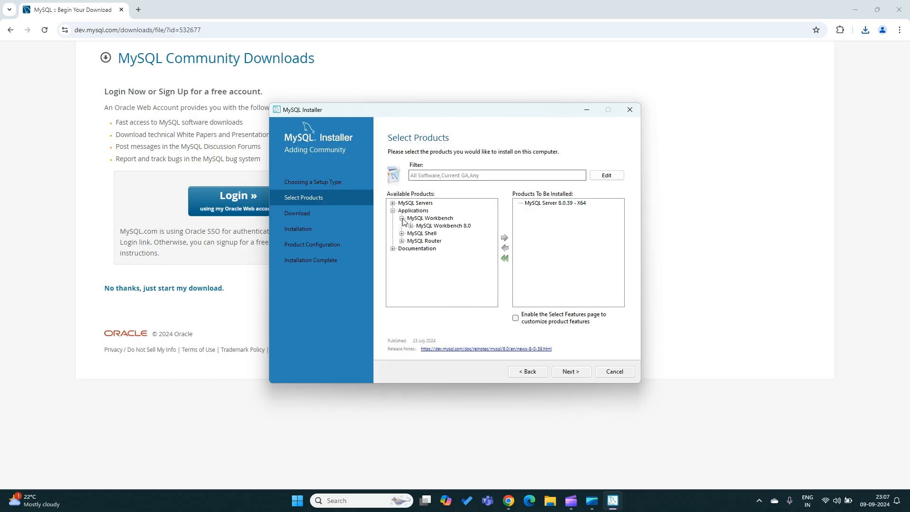
pyautogui.click(412, 226)
pyautogui.click(464, 211)
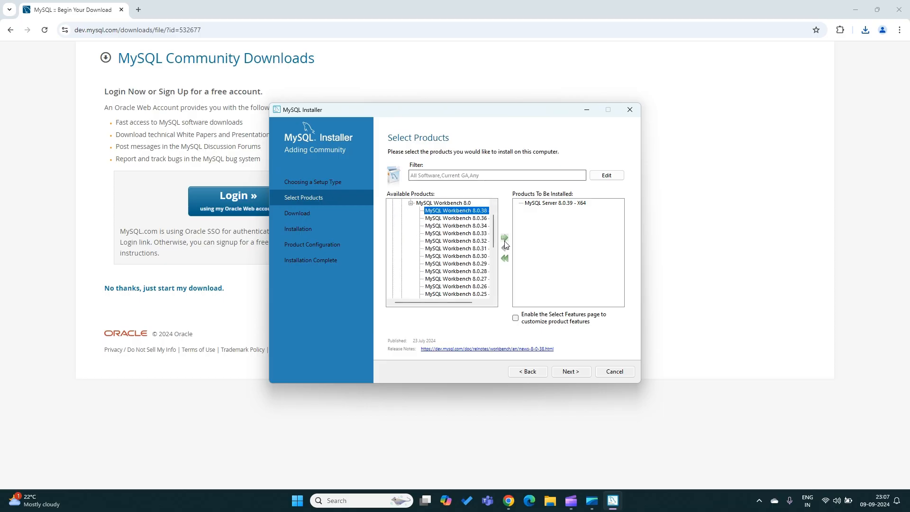
pyautogui.click(504, 239)
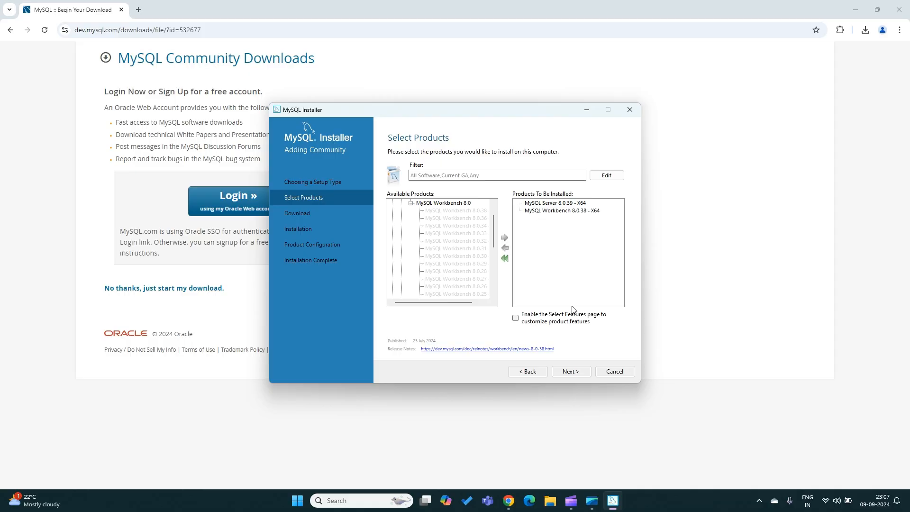
# Keep the existing install and data directories despite the path conflicts and download the selected server and Workbench packages
pyautogui.click(572, 373)
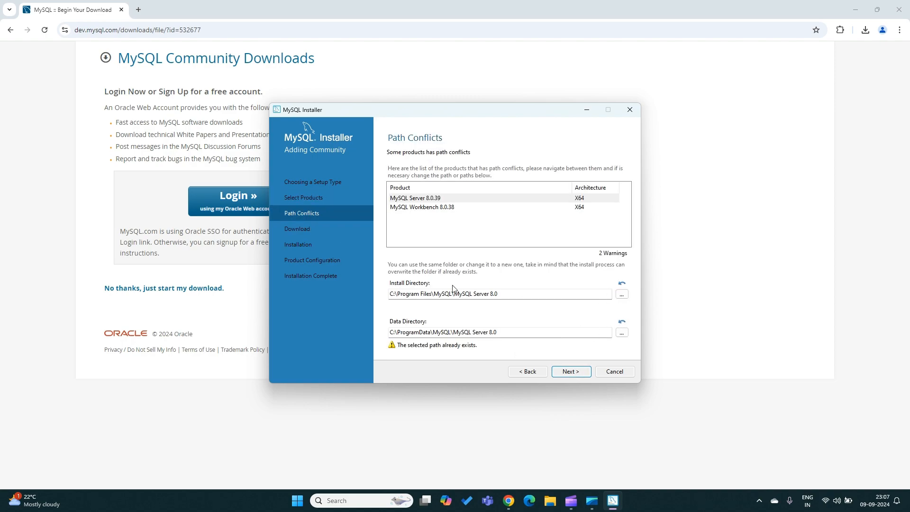
pyautogui.click(572, 373)
pyautogui.click(526, 293)
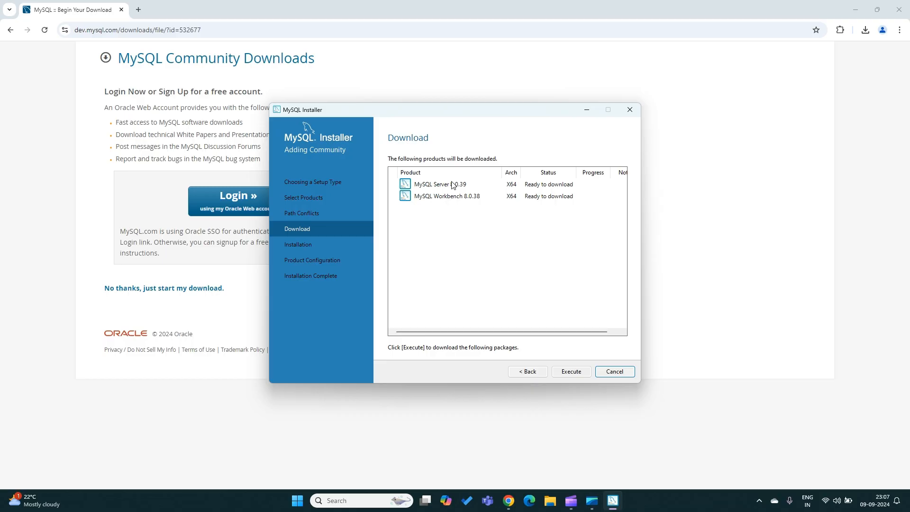
pyautogui.click(580, 375)
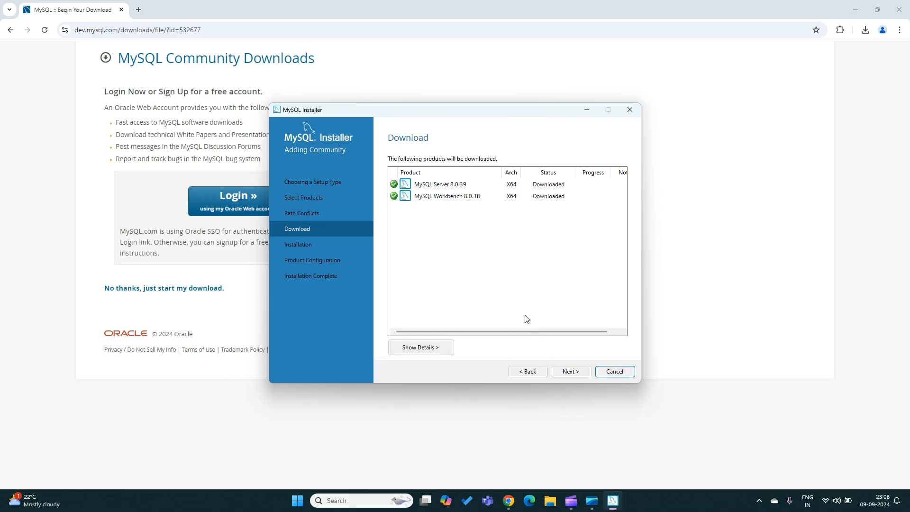
# Install the downloaded MySQL Server 8.0.39 and MySQL Workbench 8.0.38 packages and proceed to product configuration
pyautogui.click(576, 374)
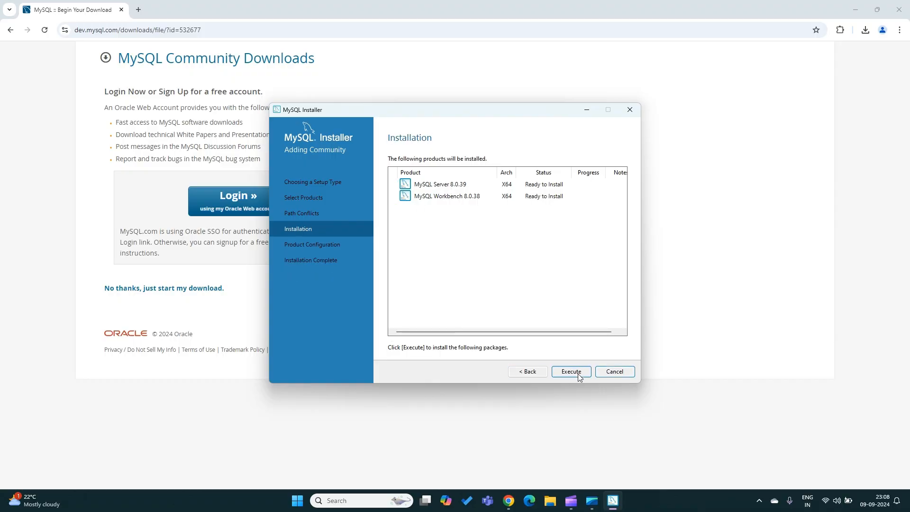
pyautogui.click(578, 373)
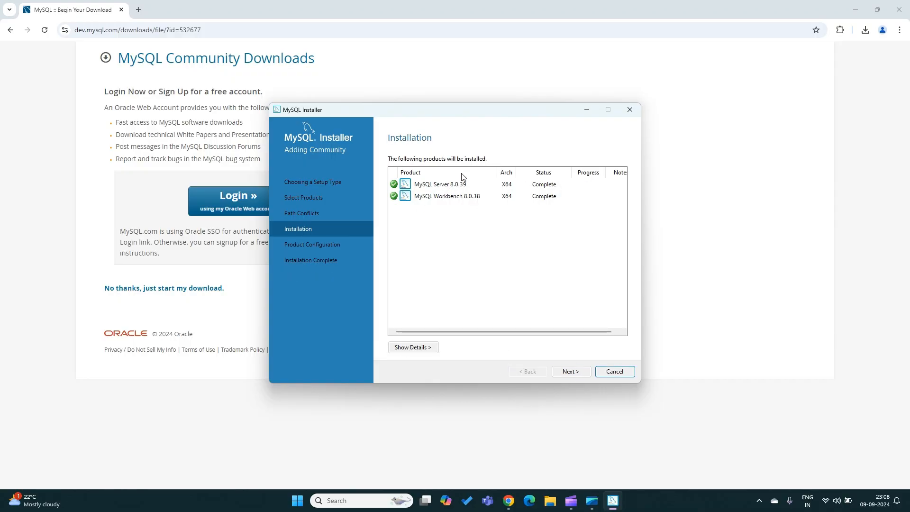
pyautogui.click(573, 374)
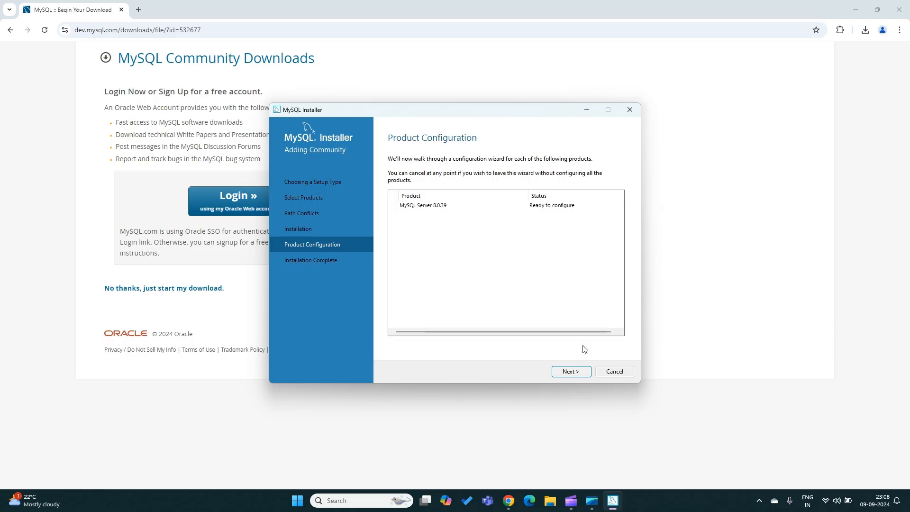
# Configure the server with the default Development Computer type, TCP/IP port 3306 and strong password encryption for authentication
pyautogui.click(577, 374)
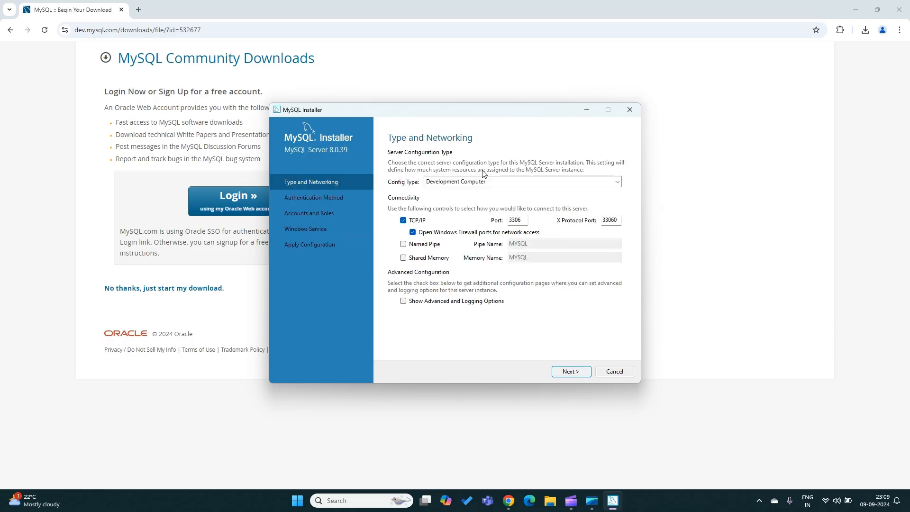
pyautogui.click(575, 372)
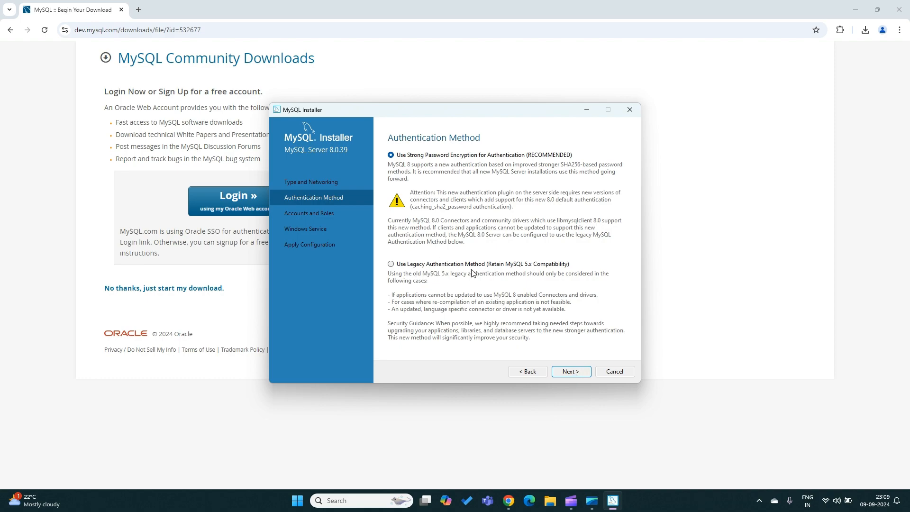
pyautogui.click(528, 371)
pyautogui.click(571, 371)
pyautogui.press('Return')
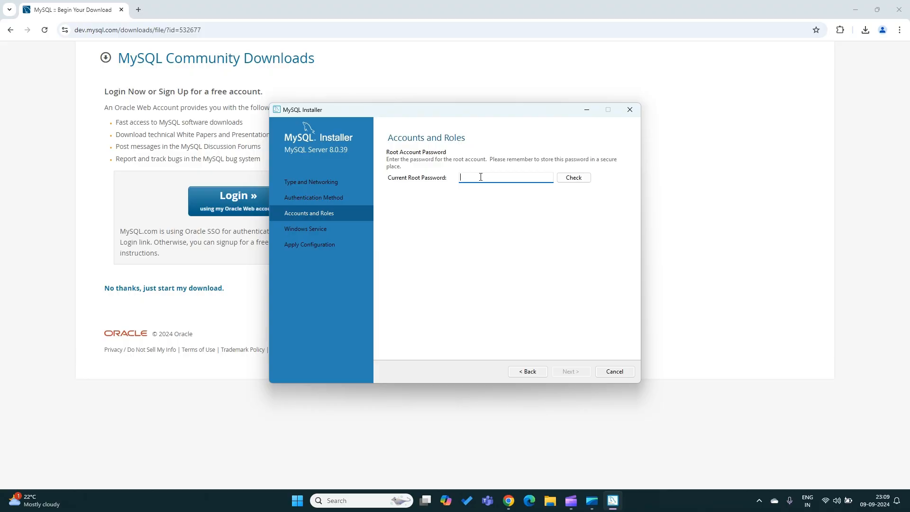
# Enter the current root account password for the MySQL server and have it checked
pyautogui.write('root')
pyautogui.click(582, 180)
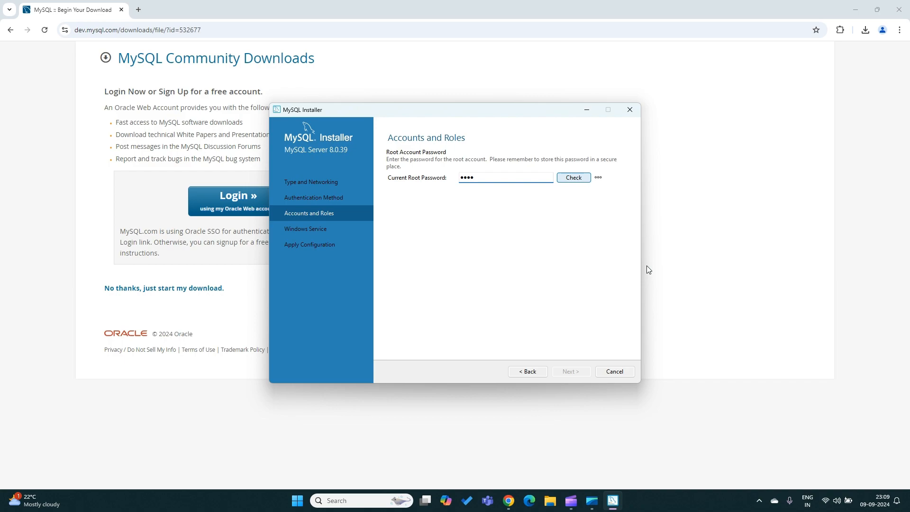
pyautogui.click(581, 176)
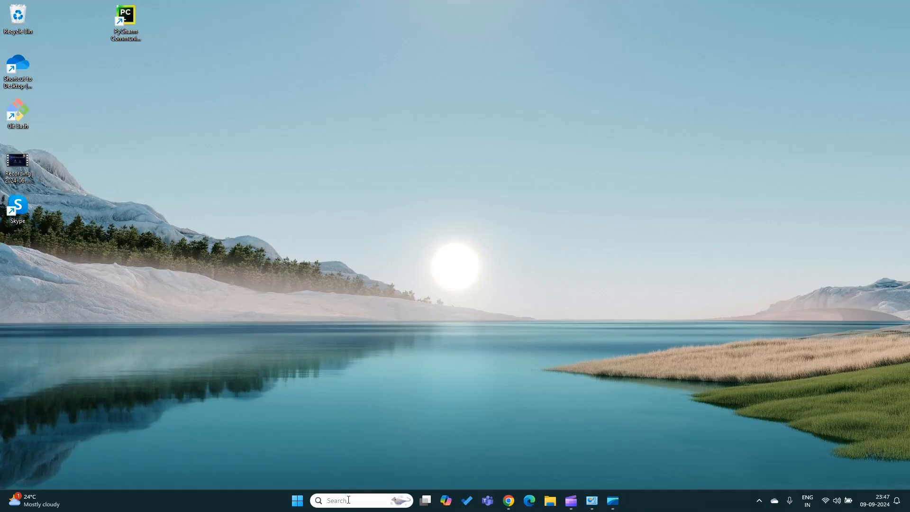
# Find and launch MySQL Workbench 8.0 CE and open the Local instance MySQL80 connection
pyautogui.click(349, 501)
pyautogui.write('w')
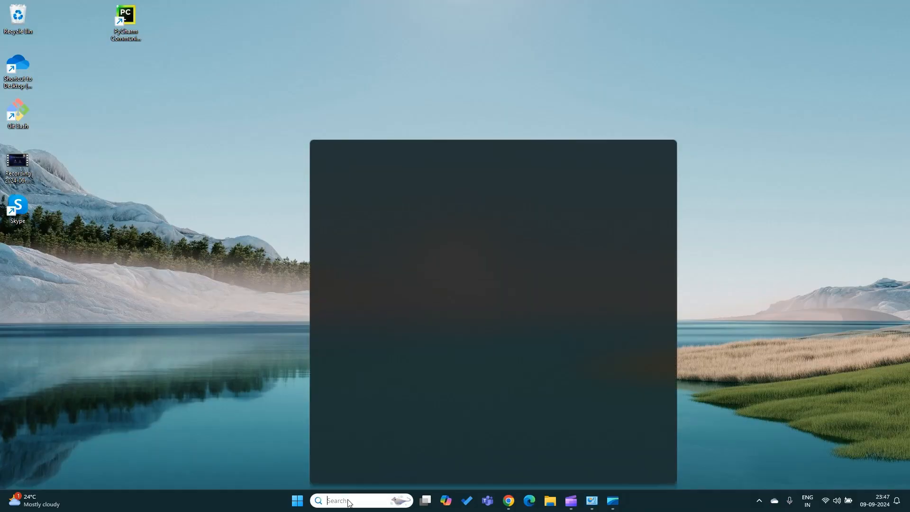
pyautogui.write('ork')
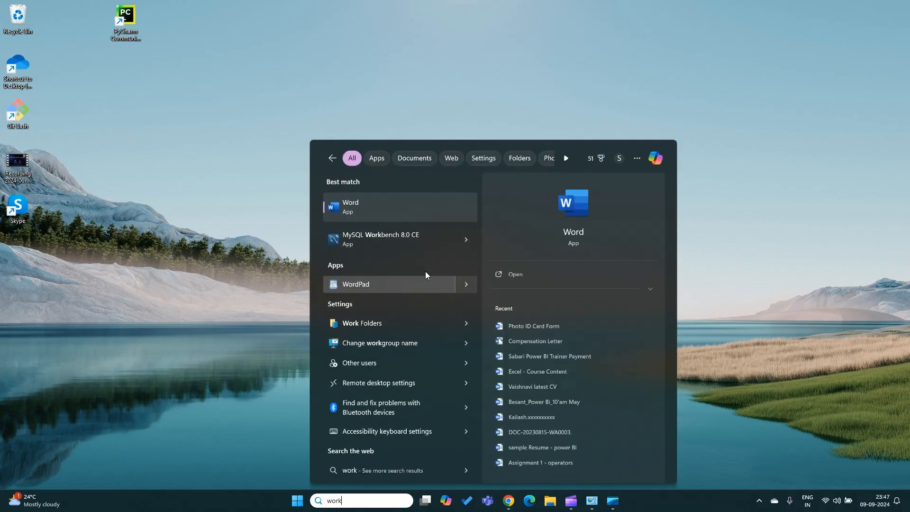
pyautogui.click(402, 238)
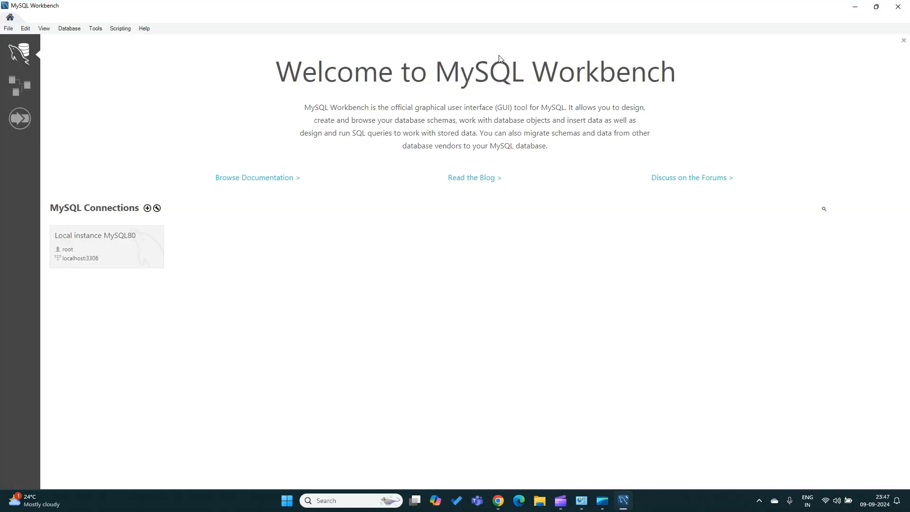
pyautogui.click(100, 249)
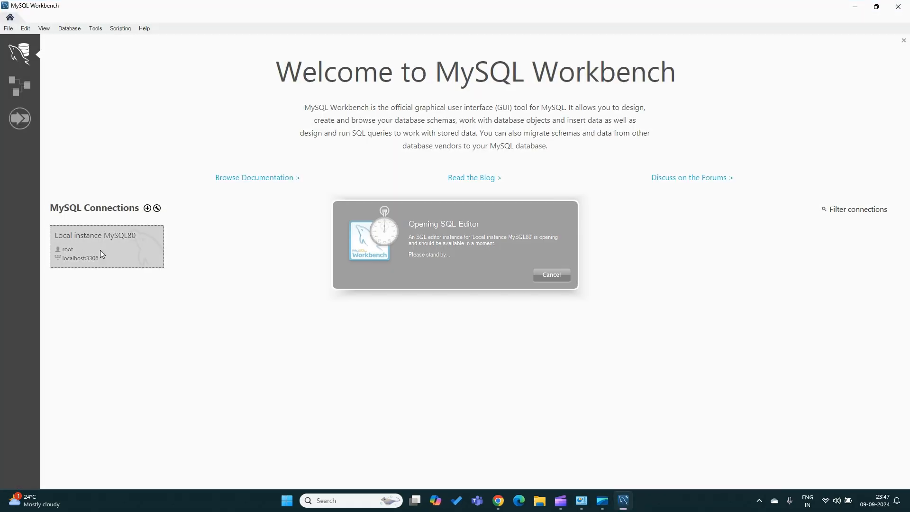